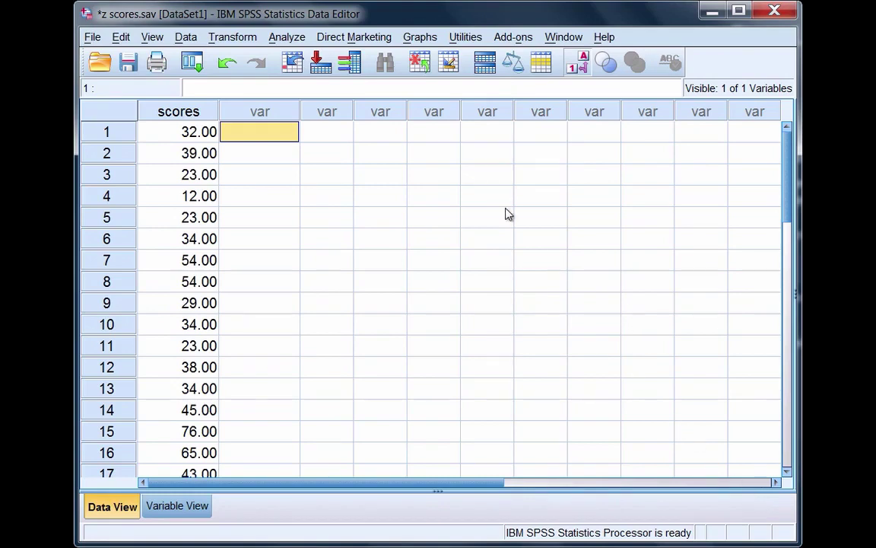
Review the scores column in the Data Editor, briefly selecting row 23's last score
{"action": "left_click", "coordinate": [207, 112]}
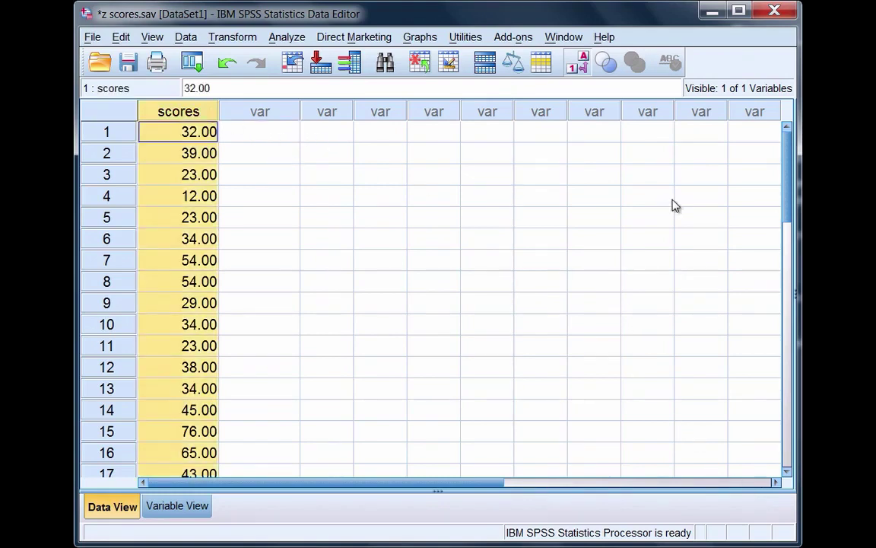
{"action": "left_click_drag", "start_coordinate": [788, 209], "coordinate": [777, 266]}
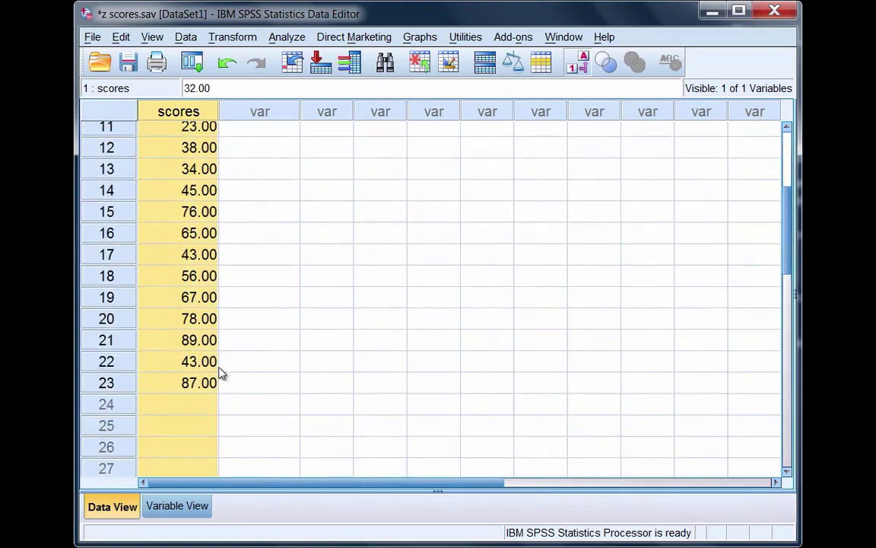
{"action": "left_click", "coordinate": [200, 383]}
{"action": "left_click", "coordinate": [113, 383]}
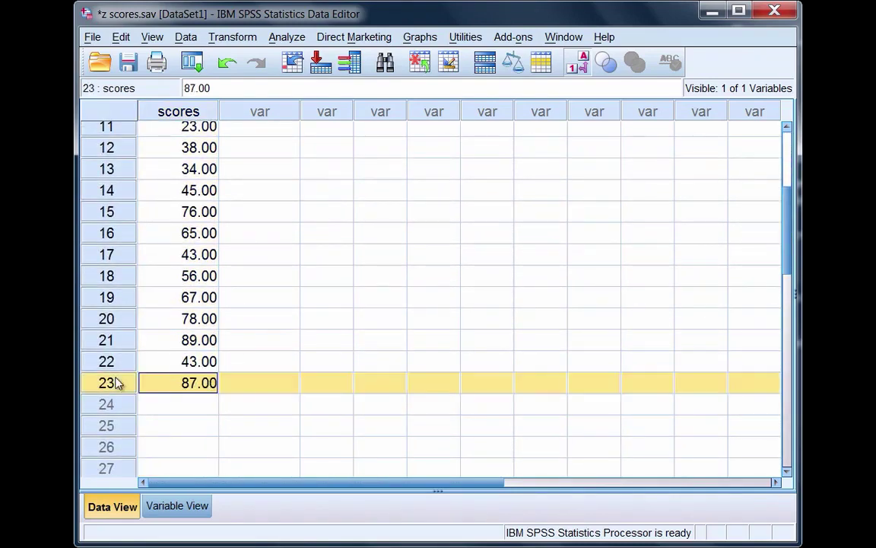
{"action": "left_click", "coordinate": [242, 365]}
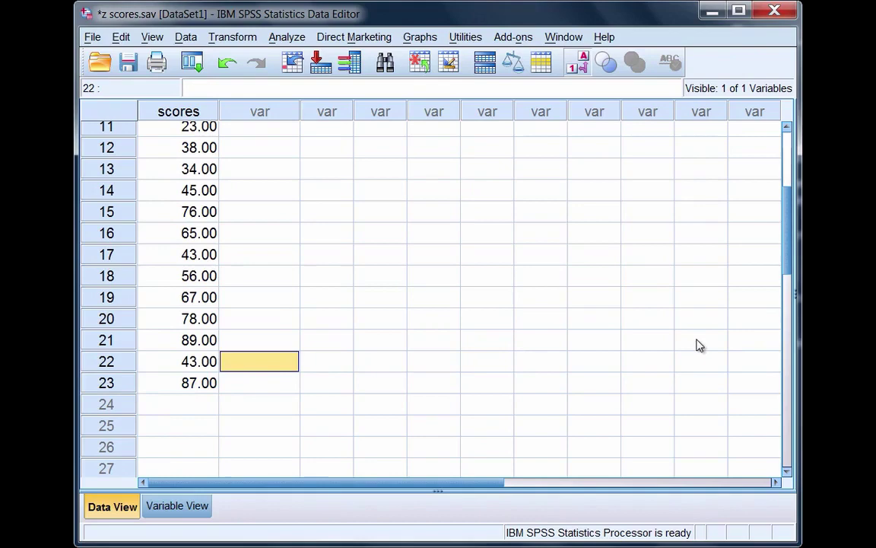
{"action": "left_click_drag", "start_coordinate": [788, 265], "coordinate": [777, 186]}
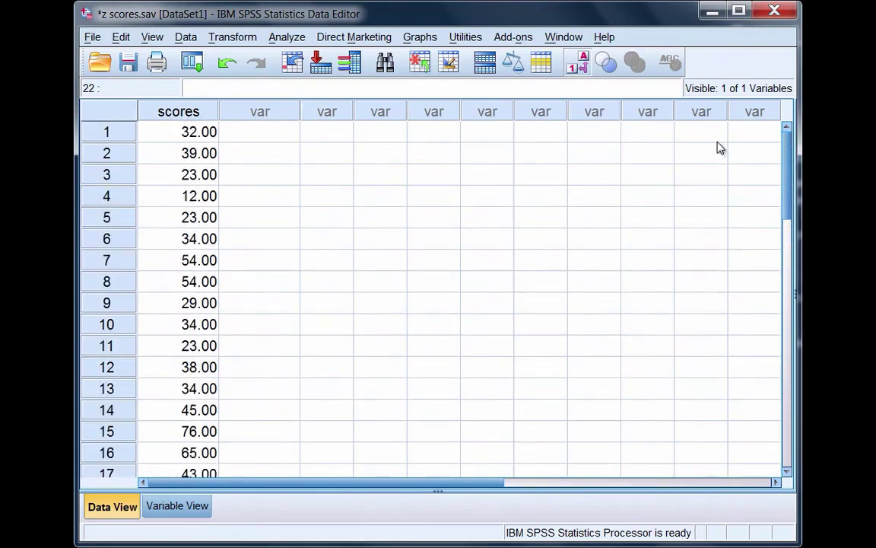
Set up Descriptives with scores as the variable and Save standardized values as variables ticked
{"action": "left_click", "coordinate": [289, 37]}
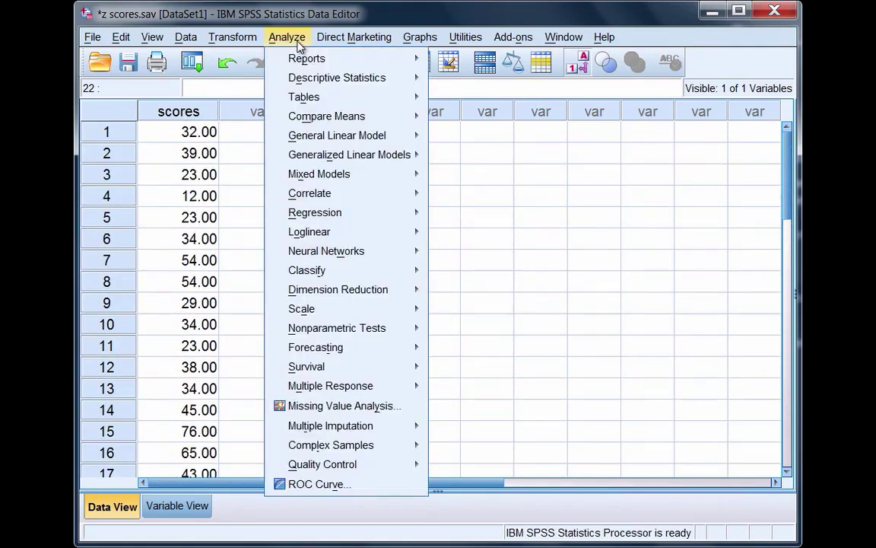
{"action": "mouse_move", "coordinate": [373, 76]}
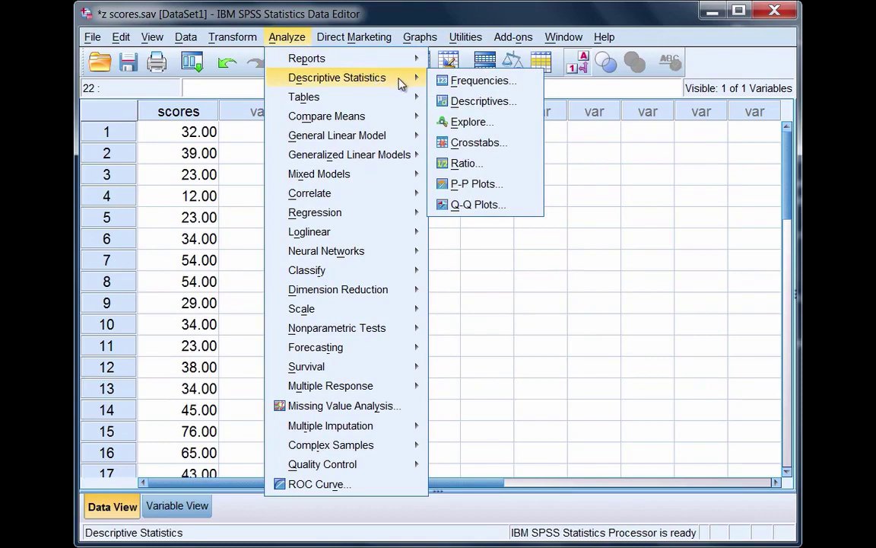
{"action": "left_click", "coordinate": [531, 108]}
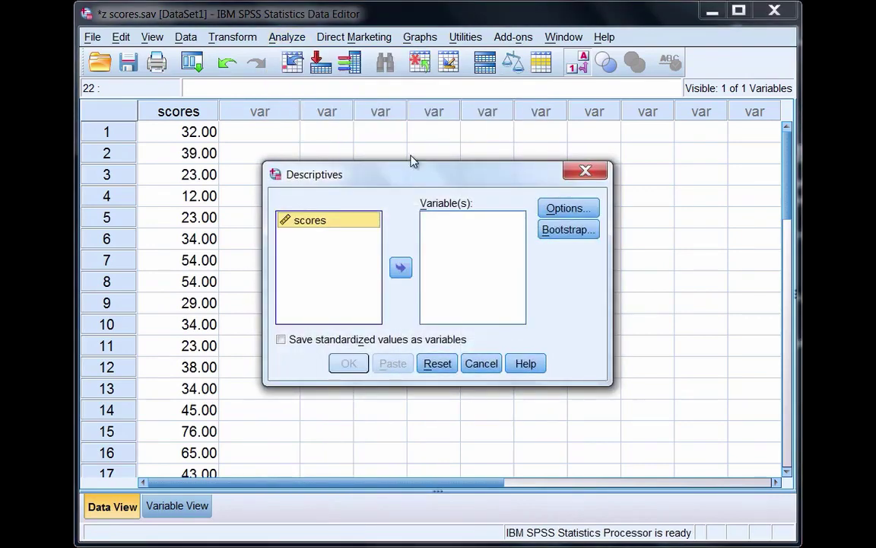
{"action": "left_click", "coordinate": [401, 267]}
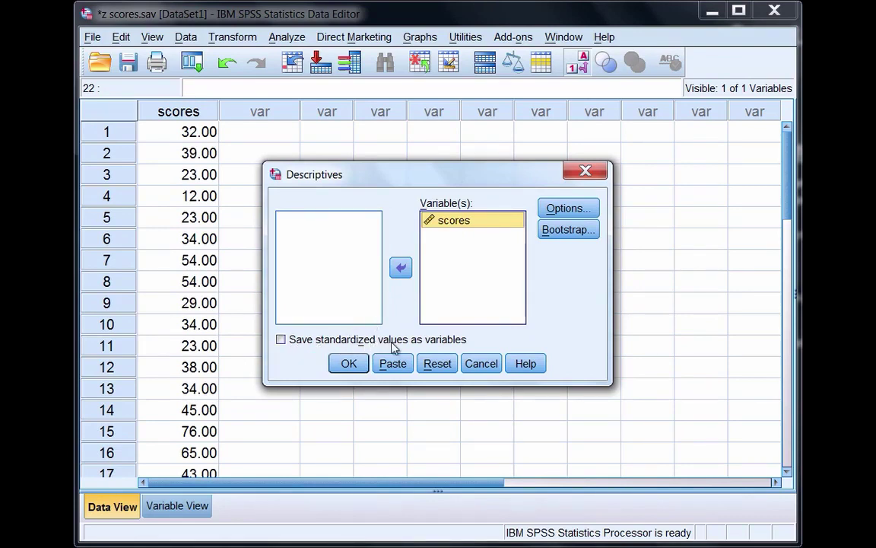
{"action": "left_click", "coordinate": [281, 340]}
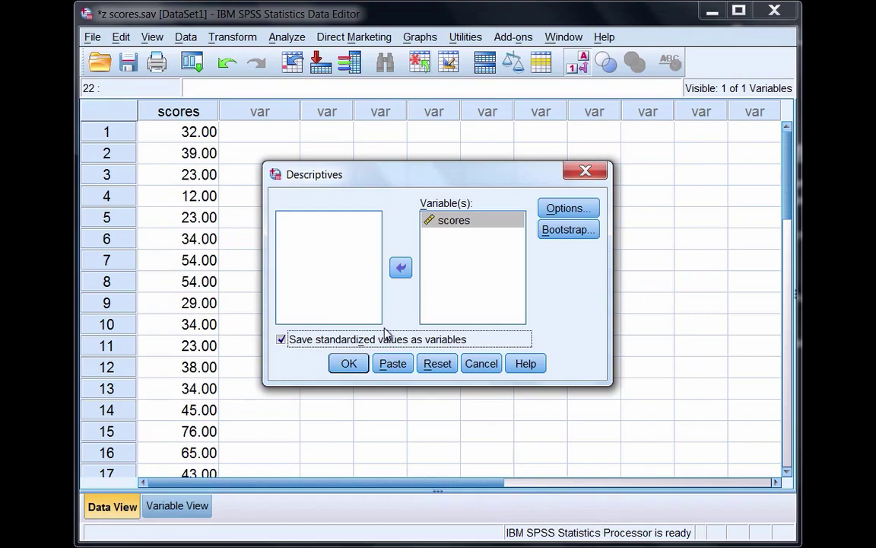
In Descriptives Options, uncheck Minimum and Maximum, keeping only Mean and Std. deviation
{"action": "left_click", "coordinate": [567, 209]}
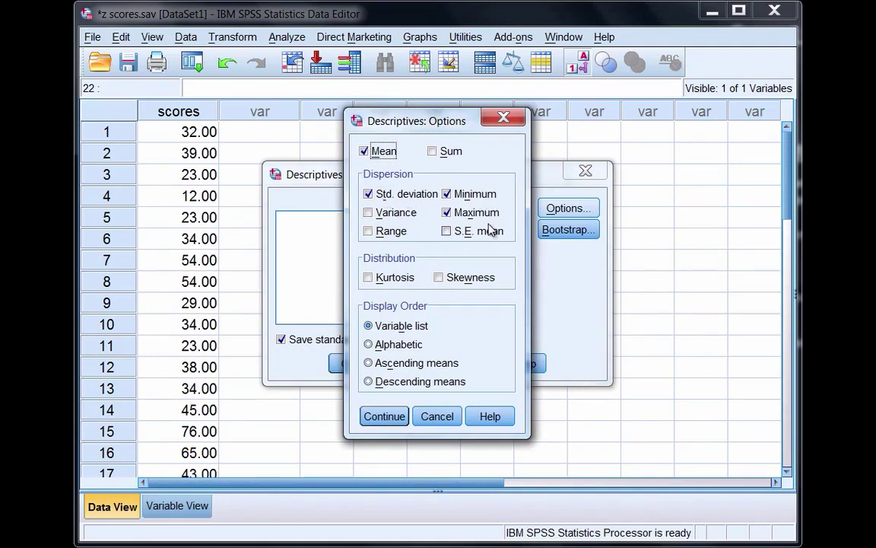
{"action": "left_click", "coordinate": [454, 196]}
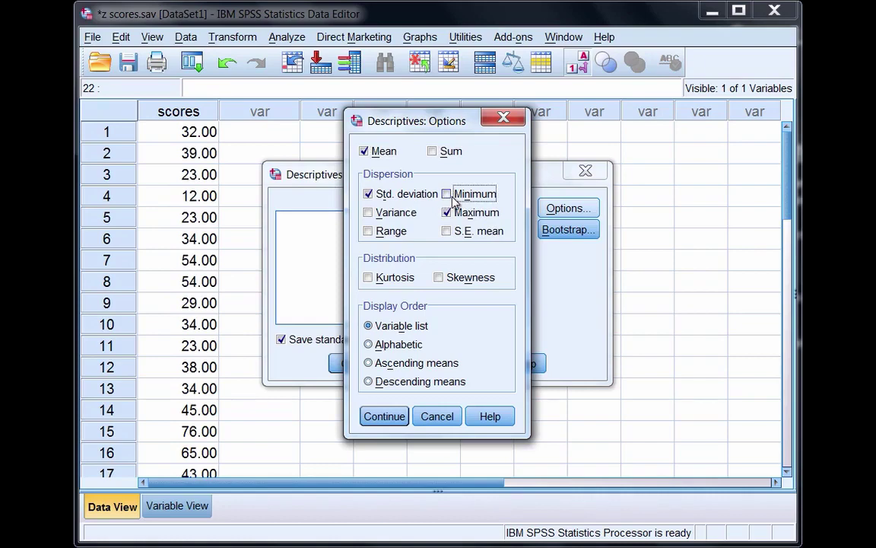
{"action": "left_click", "coordinate": [448, 213]}
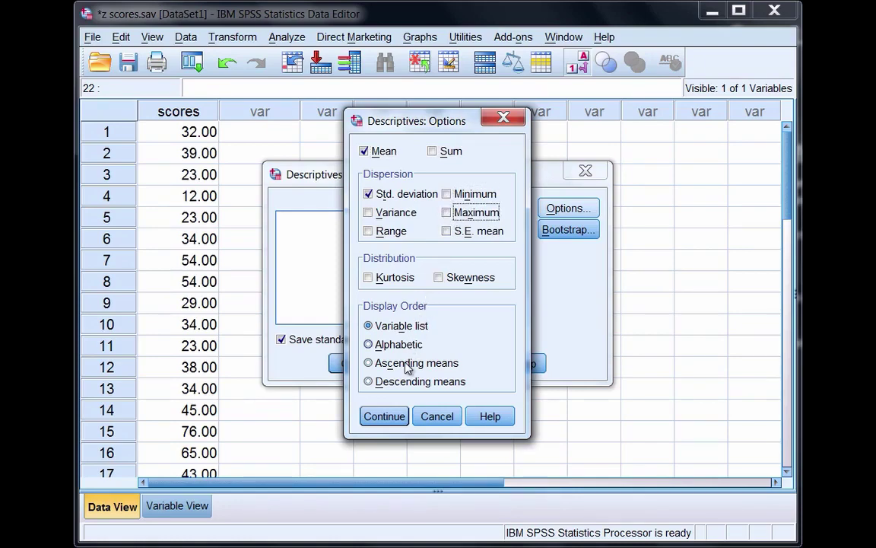
{"action": "left_click", "coordinate": [393, 418]}
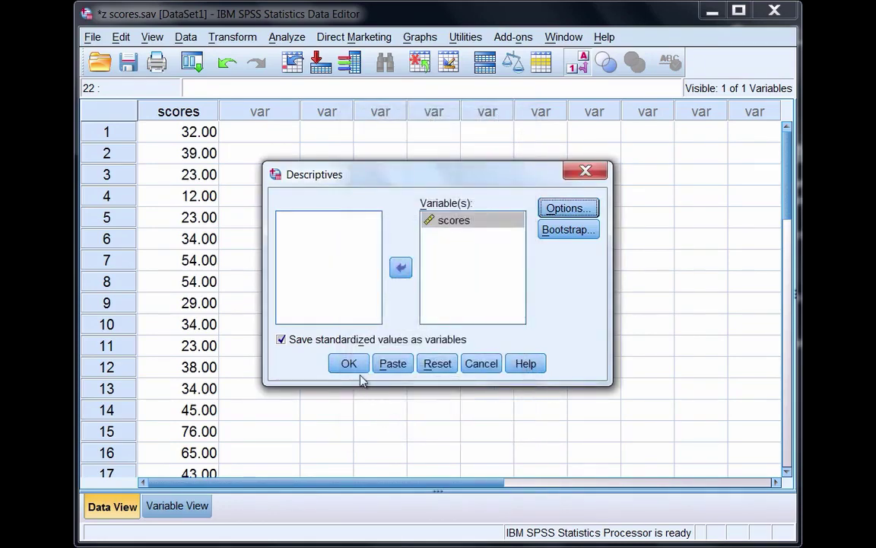
Run the descriptives (N 23, mean 46.8696, SD 21.59399) and delete the [DataSet1] path line
{"action": "left_click", "coordinate": [349, 363]}
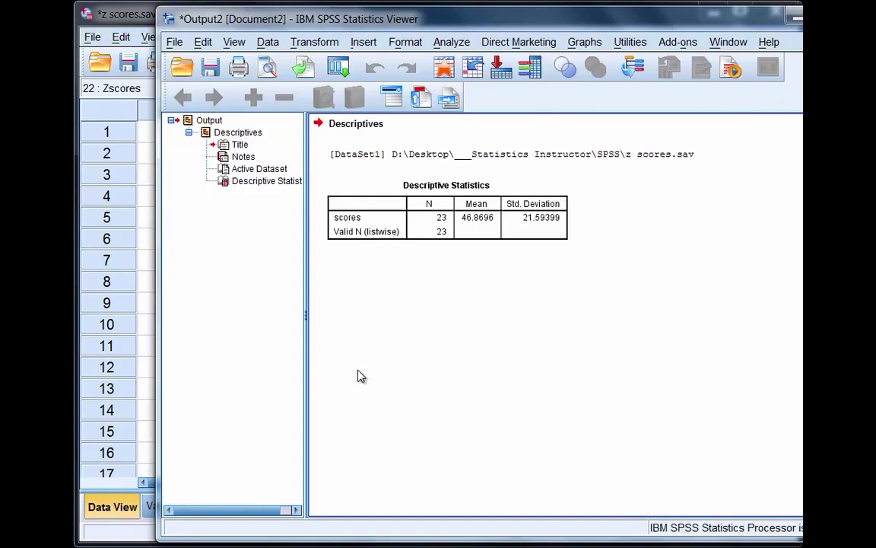
{"action": "left_click_drag", "start_coordinate": [486, 20], "coordinate": [406, 16]}
{"action": "left_click", "coordinate": [386, 148]}
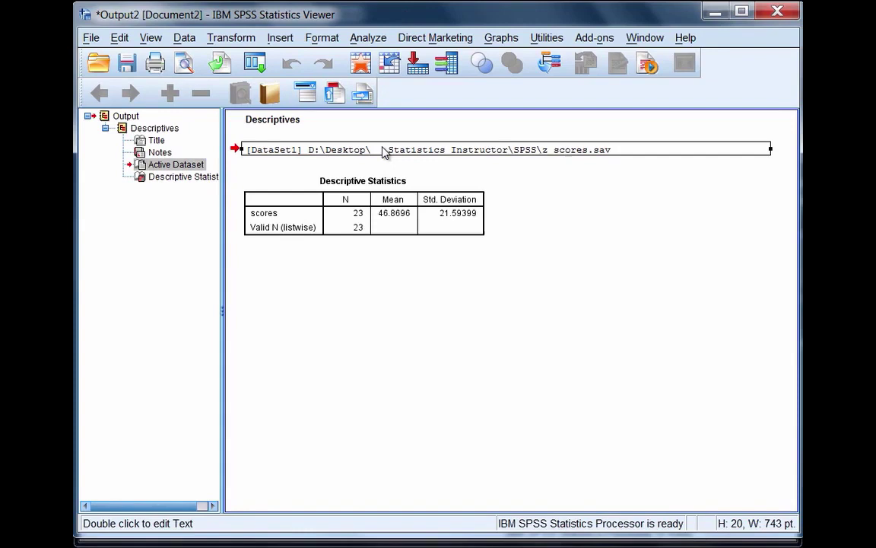
{"action": "key", "text": "Delete"}
{"action": "left_click", "coordinate": [384, 153]}
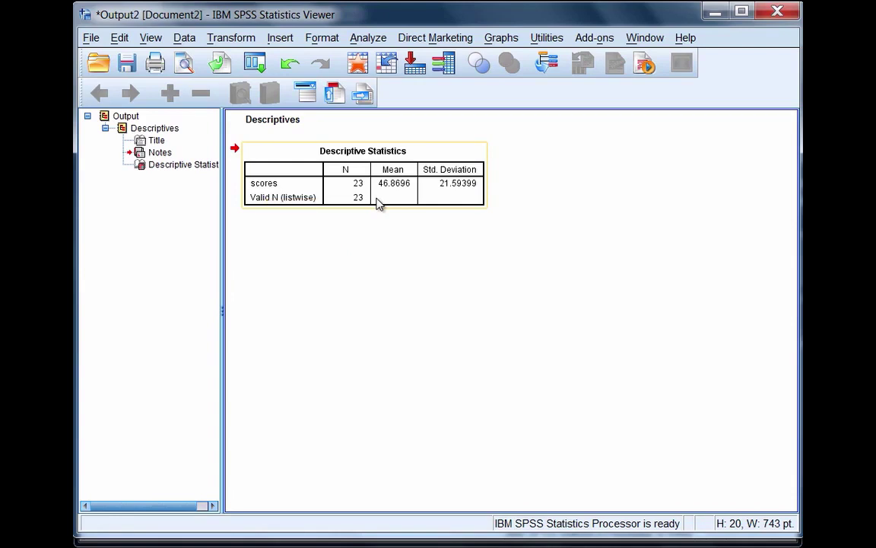
In the Data Editor, compare the first rows' scores with Zscores, e.g. 32.00 becoming -.68860
{"action": "left_click", "coordinate": [362, 67]}
{"action": "left_click", "coordinate": [325, 116]}
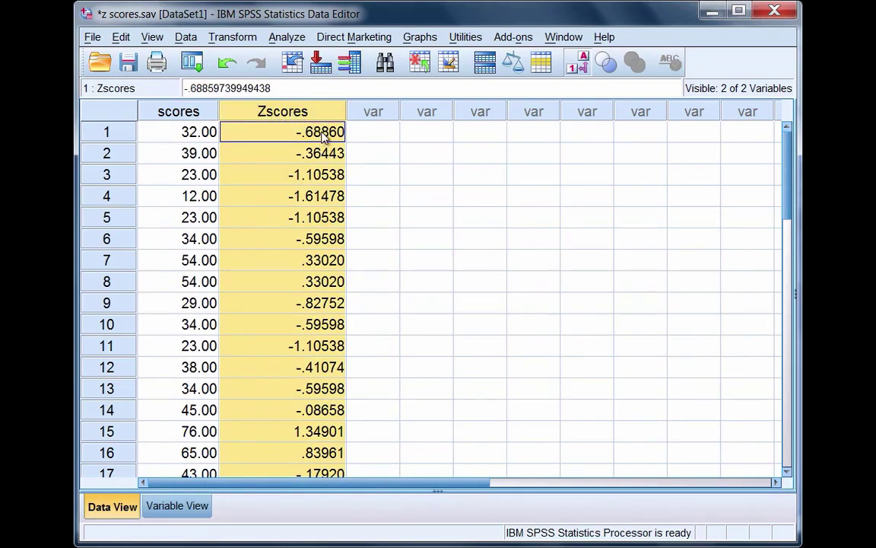
{"action": "left_click", "coordinate": [291, 128]}
{"action": "left_click", "coordinate": [184, 132]}
{"action": "left_click", "coordinate": [255, 150]}
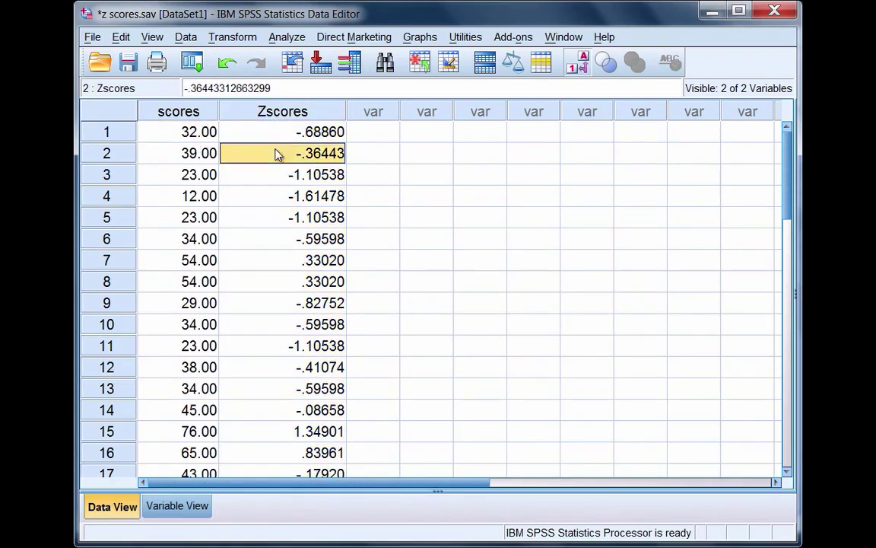
{"action": "left_click", "coordinate": [183, 150]}
{"action": "left_click", "coordinate": [279, 177]}
{"action": "left_click", "coordinate": [190, 175]}
Compare rows 4–6 scores (12.00, 23.00, 34.00) with their Zscores values
{"action": "left_click", "coordinate": [259, 191]}
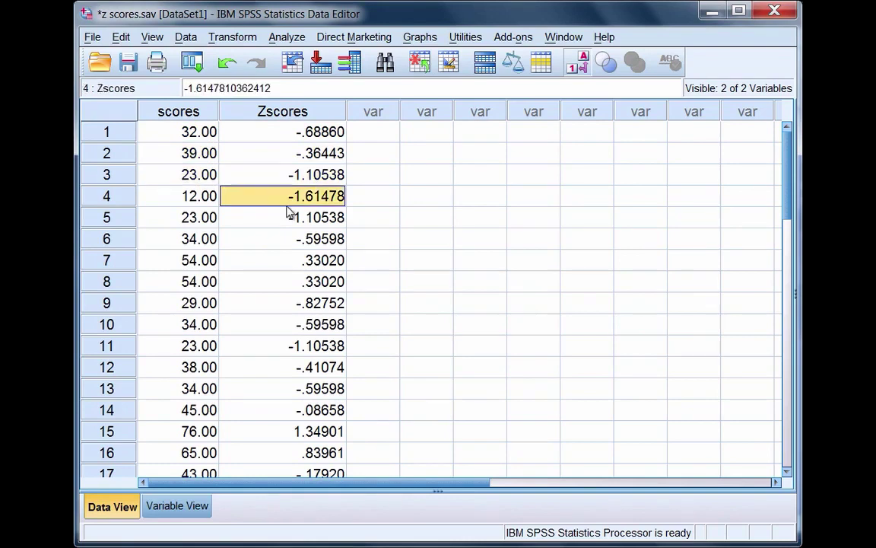
{"action": "left_click", "coordinate": [189, 190]}
{"action": "left_click", "coordinate": [235, 219]}
{"action": "left_click", "coordinate": [192, 217]}
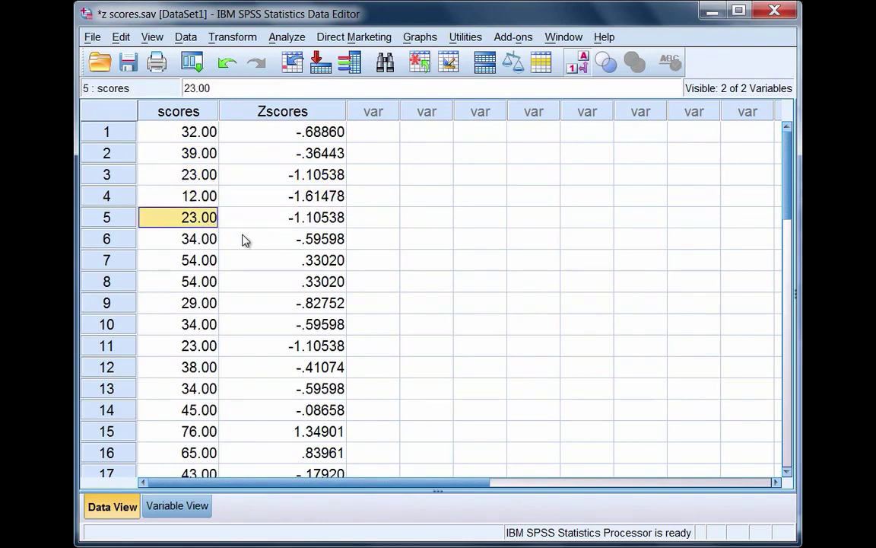
{"action": "left_click", "coordinate": [251, 240]}
{"action": "left_click", "coordinate": [190, 239]}
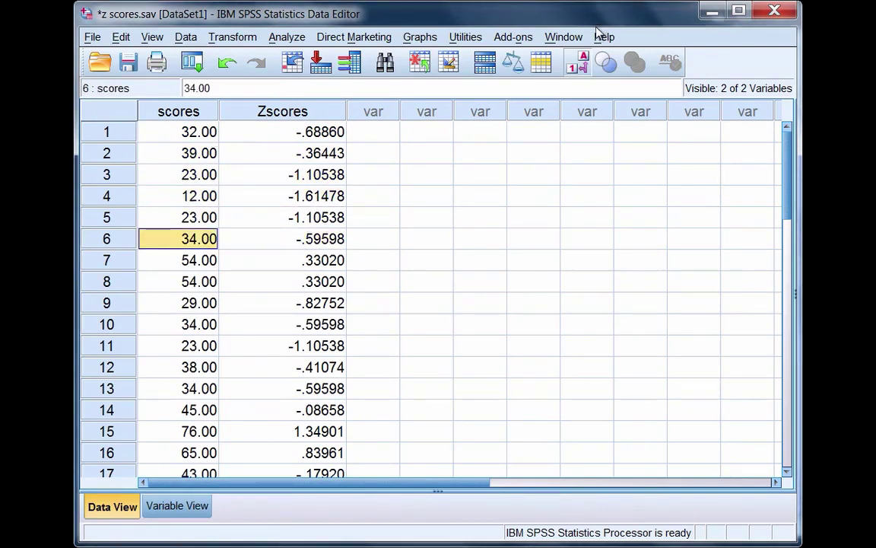
{"action": "left_click", "coordinate": [572, 37]}
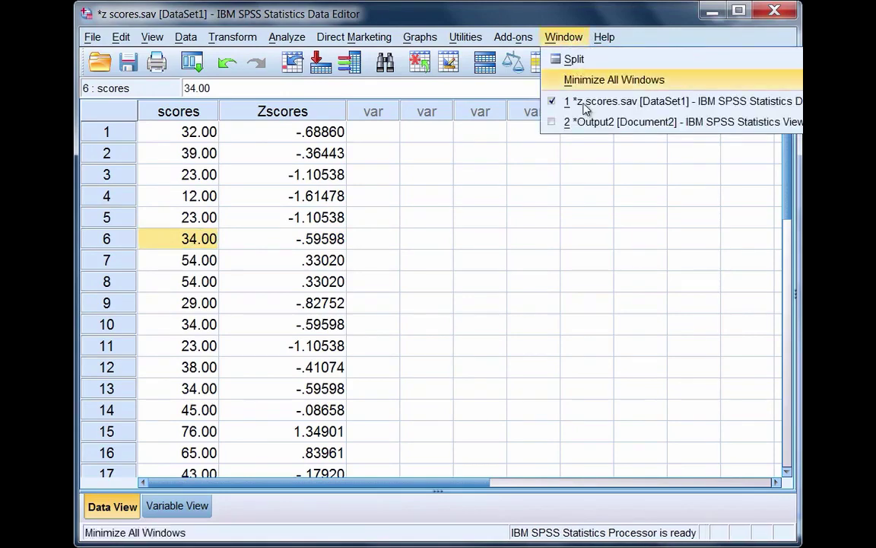
Switch to the Output2 viewer showing the Descriptive Statistics table
{"action": "left_click", "coordinate": [592, 123]}
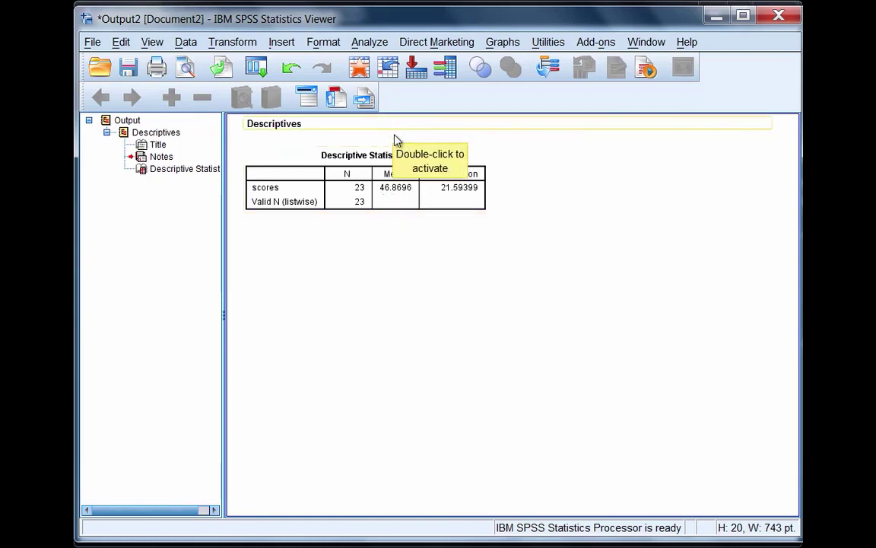
Back in the data, inspect scores 39.00, 54.00, 76.00, 32.00 and row 7's z-score .33020460092713
{"action": "left_click", "coordinate": [363, 79]}
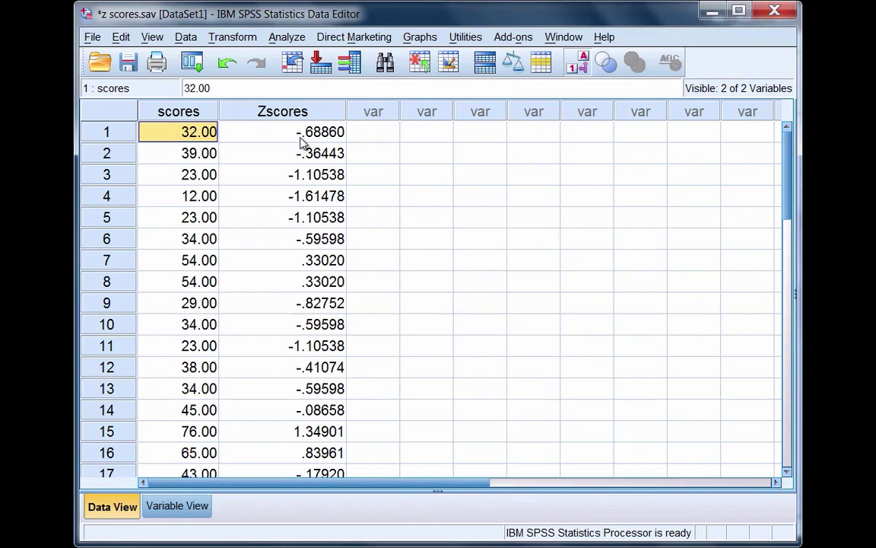
{"action": "left_click", "coordinate": [191, 158]}
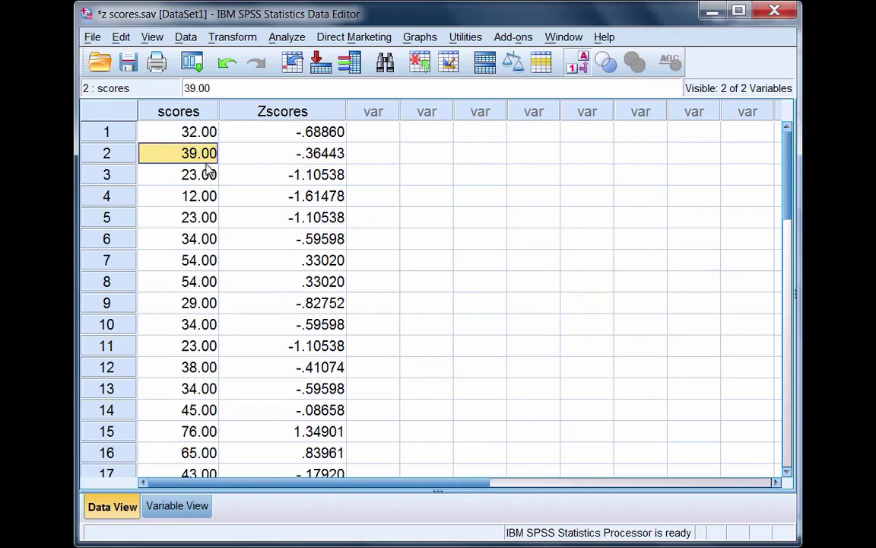
{"action": "left_click", "coordinate": [197, 263]}
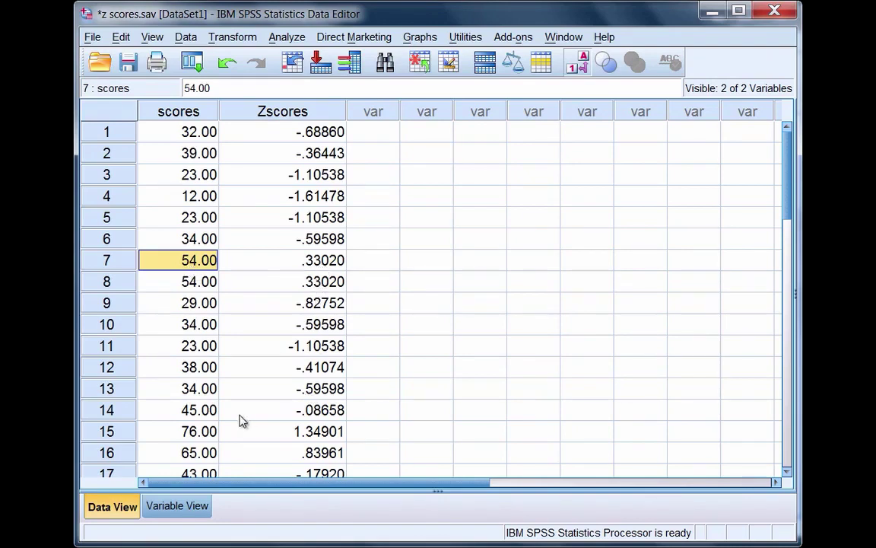
{"action": "left_click", "coordinate": [190, 438]}
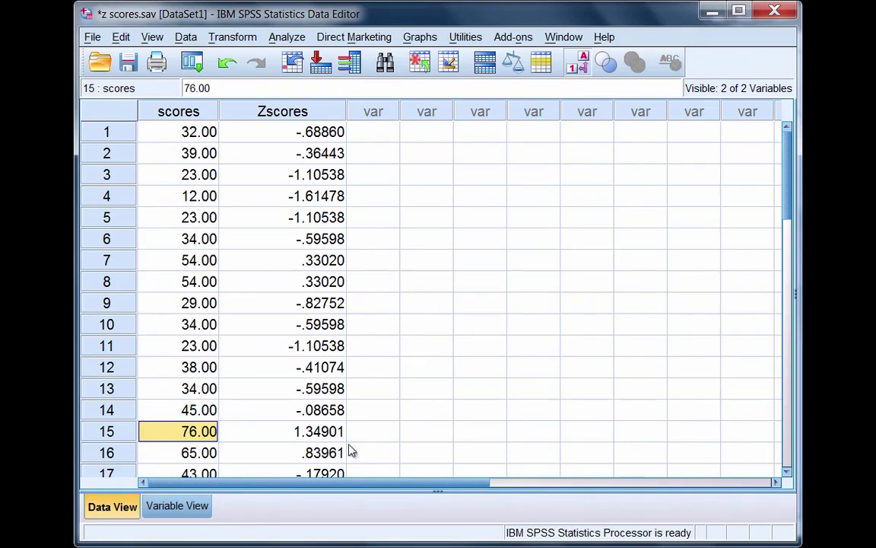
{"action": "left_click", "coordinate": [191, 133]}
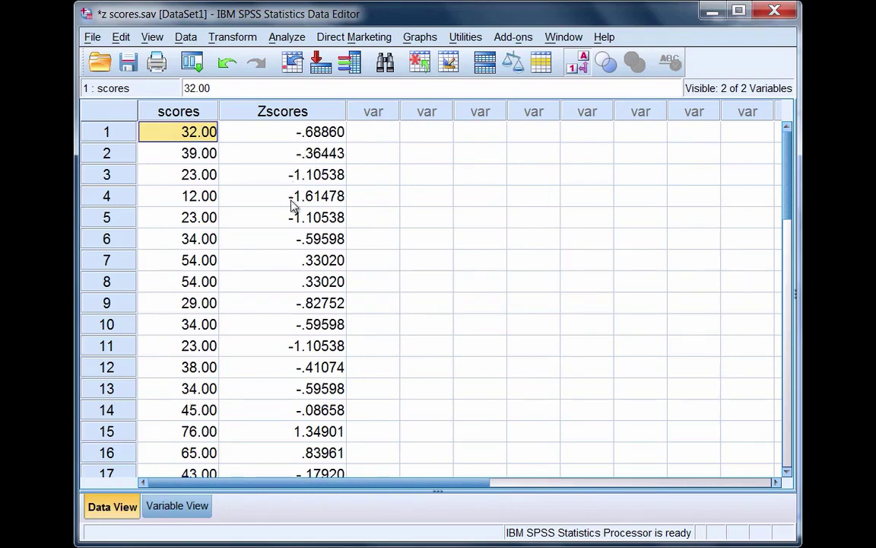
{"action": "left_click", "coordinate": [223, 265]}
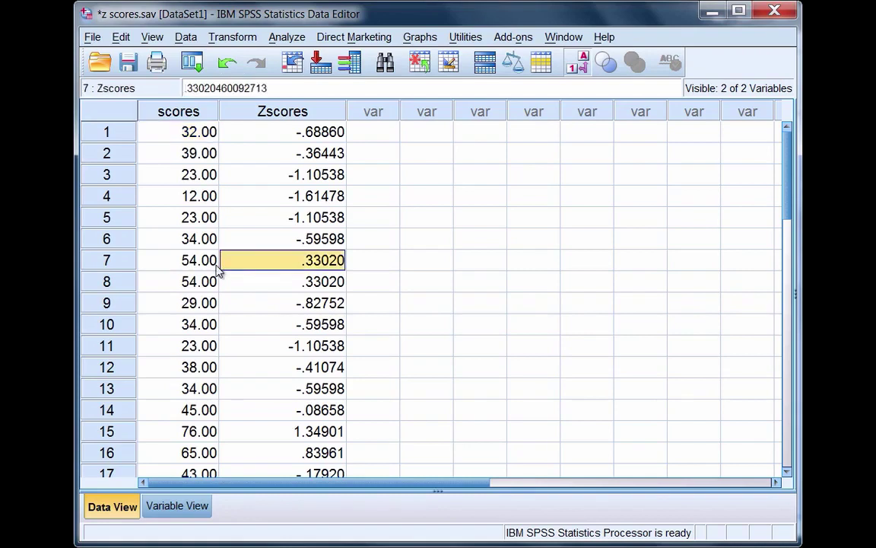
{"action": "left_click", "coordinate": [316, 288]}
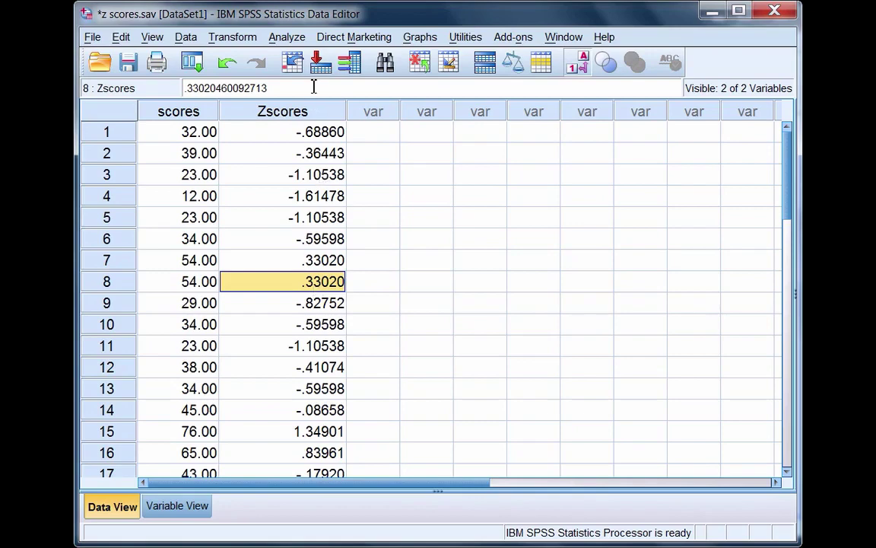
Run Descriptives on scores and Zscore(scores) without saving standardized values again
{"action": "left_click", "coordinate": [286, 36]}
{"action": "mouse_move", "coordinate": [308, 76]}
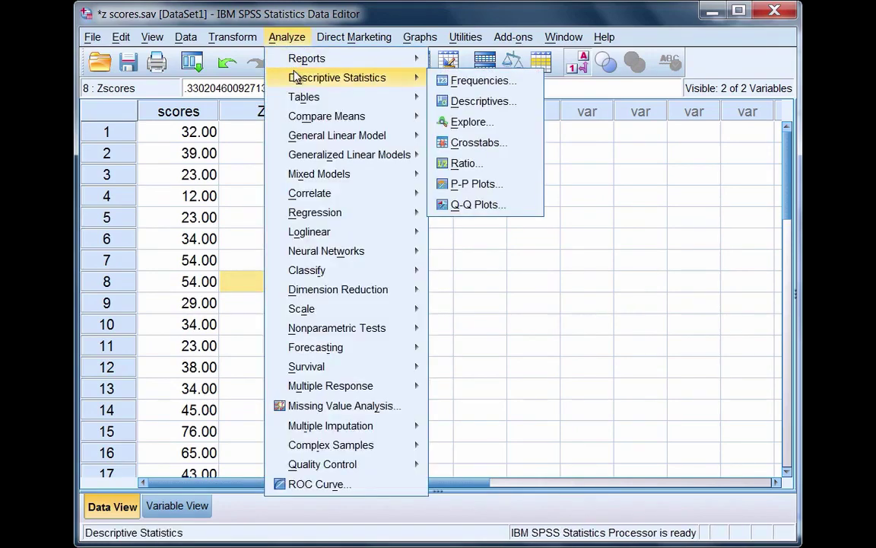
{"action": "left_click", "coordinate": [537, 105]}
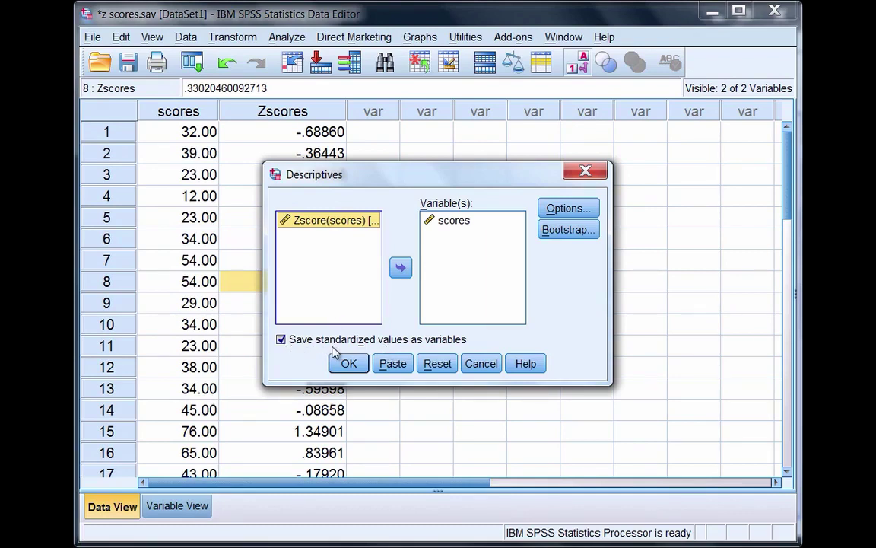
{"action": "left_click", "coordinate": [401, 266]}
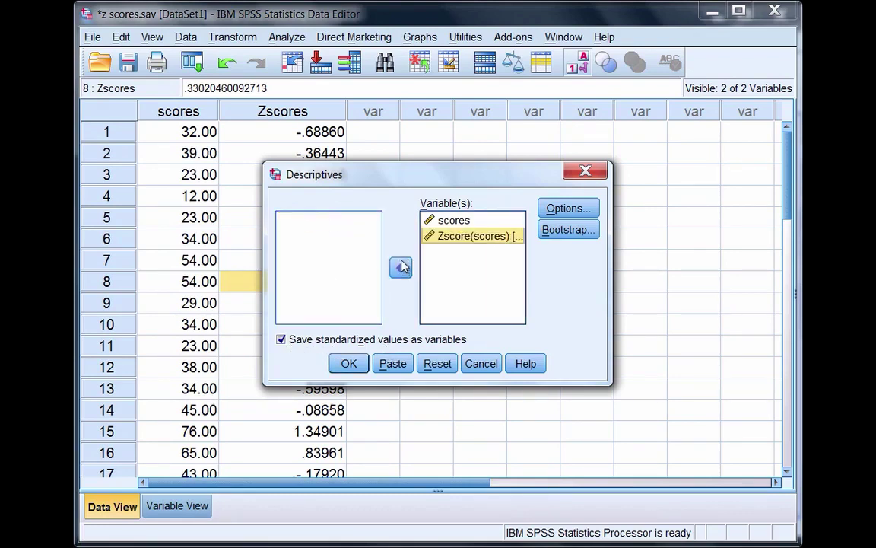
{"action": "left_click", "coordinate": [282, 339]}
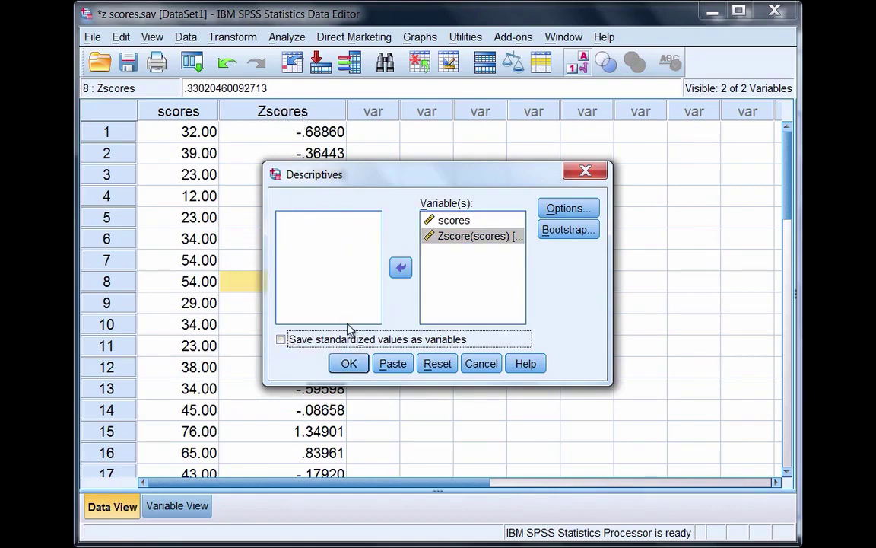
{"action": "left_click", "coordinate": [348, 364]}
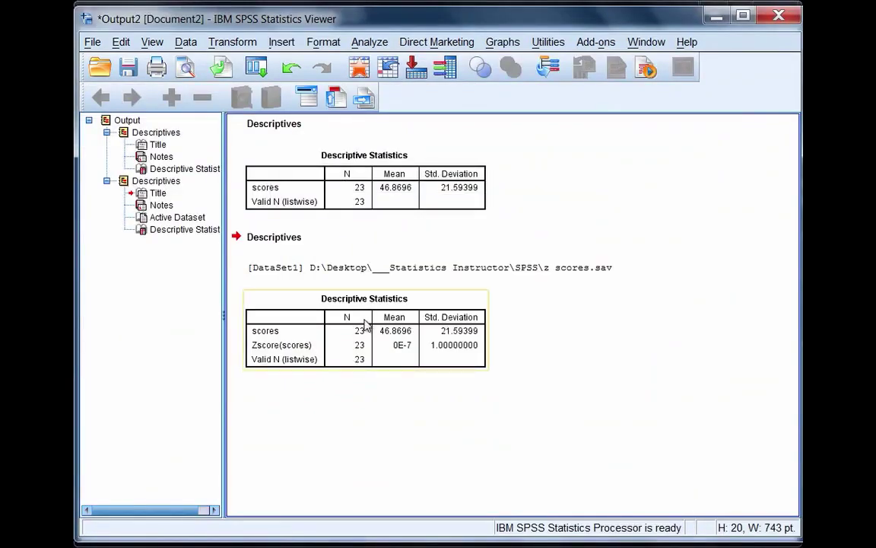
Delete the [DataSet1] line above the second table showing Zscore(scores) mean 0E-7, SD 1
{"action": "left_click", "coordinate": [387, 266]}
{"action": "key", "text": "Delete"}
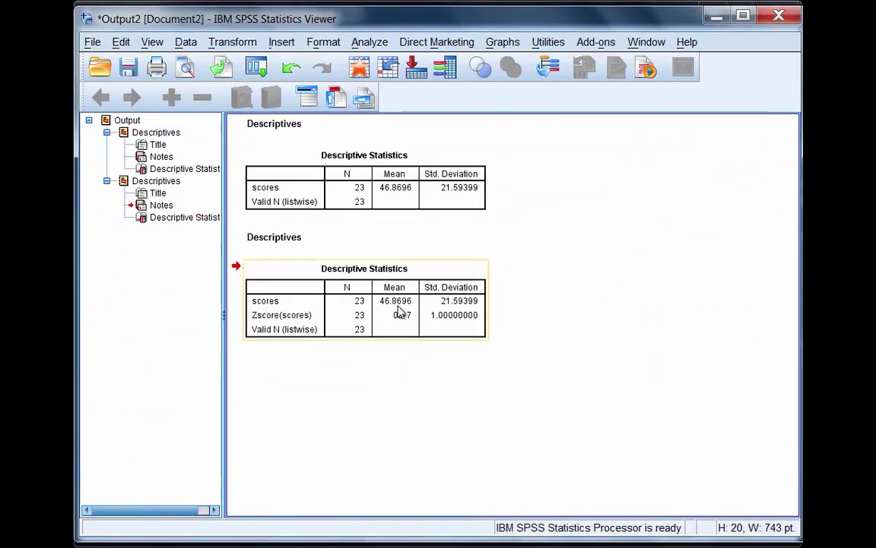
{"action": "left_click", "coordinate": [399, 312]}
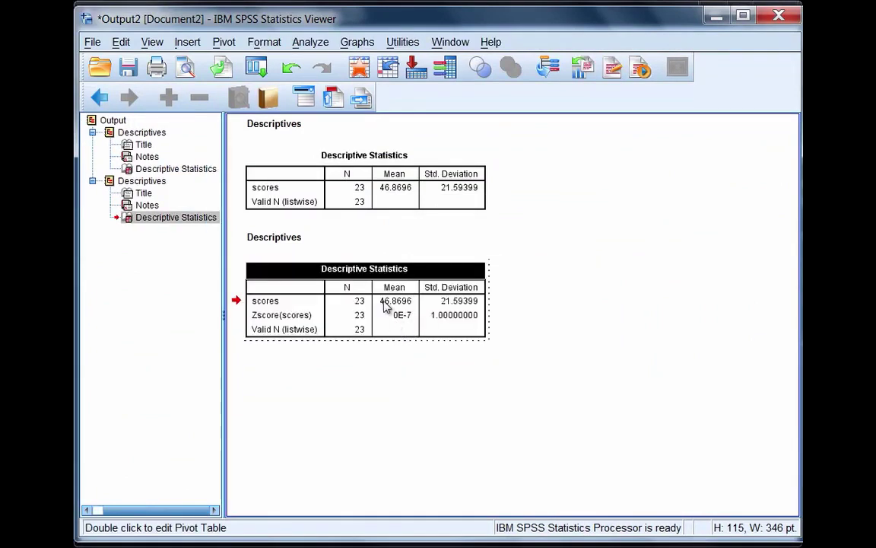